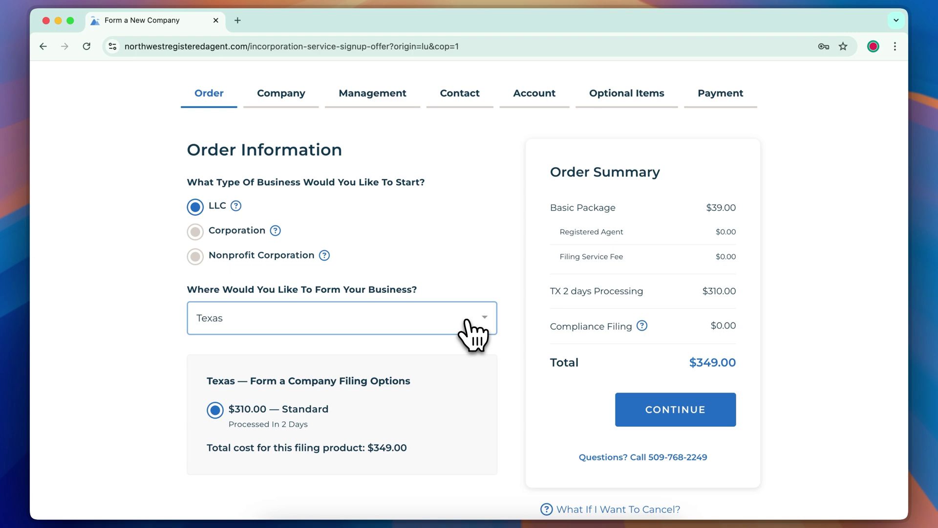
Choose Michigan as the state of formation for the LLC with Standard $50 filing, and continue to the company details.
{"action": "left_click", "coordinate": [467, 321]}
{"action": "left_click", "coordinate": [388, 376]}
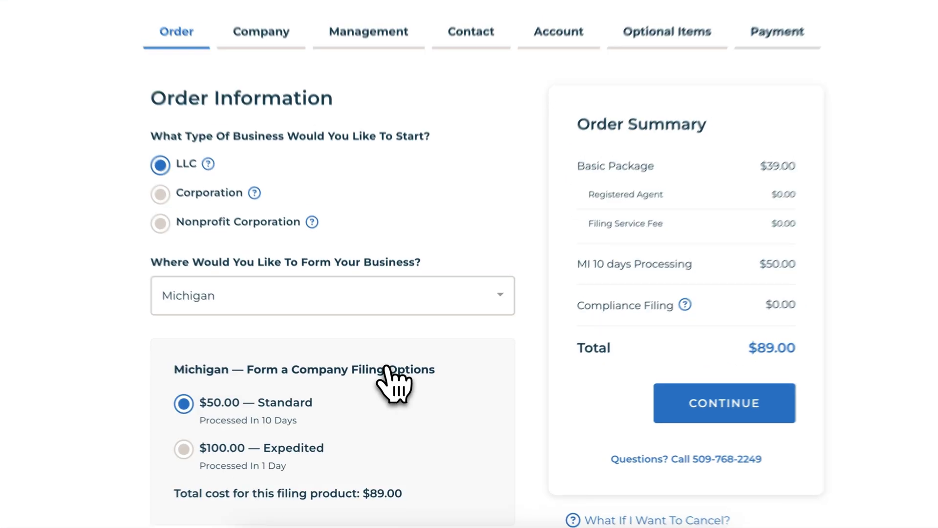
{"action": "scroll", "coordinate": [393, 386], "scroll_direction": "down", "scroll_amount": 2}
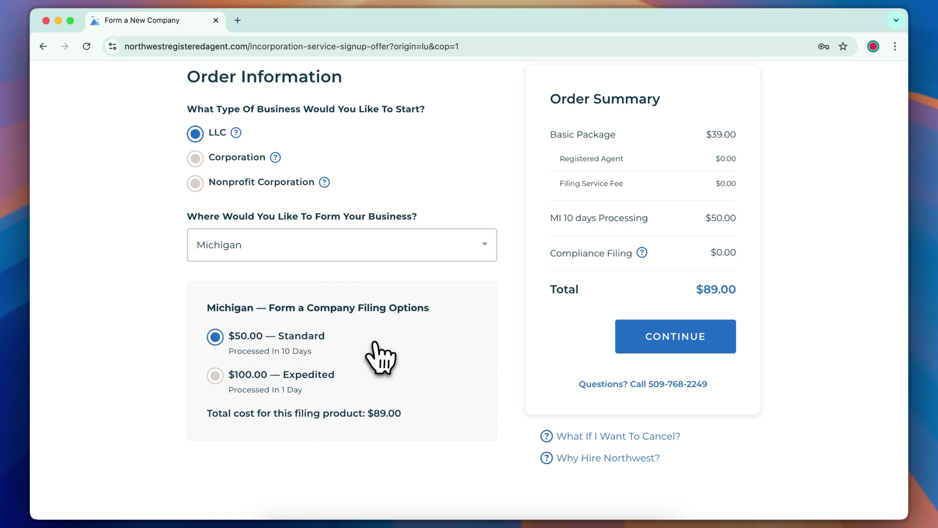
{"action": "scroll", "coordinate": [381, 352], "scroll_direction": "up", "scroll_amount": 2}
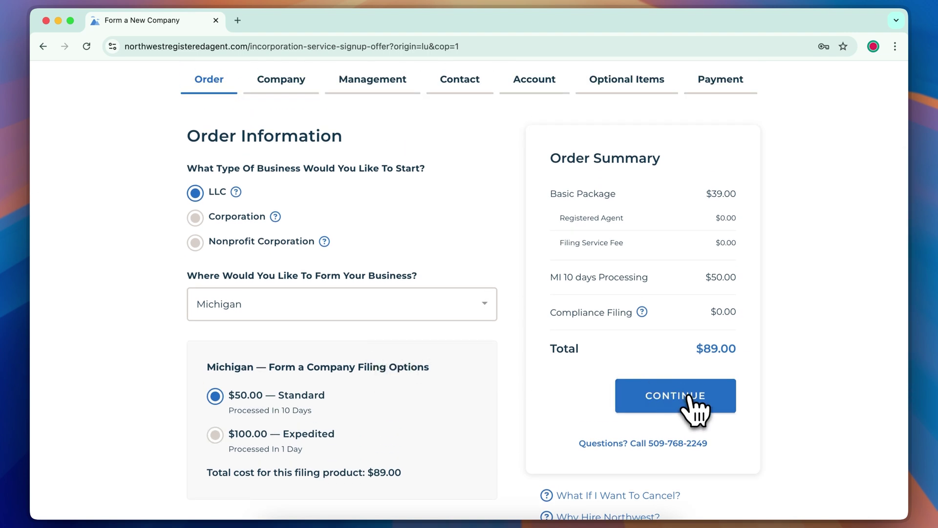
{"action": "left_click", "coordinate": [688, 402]}
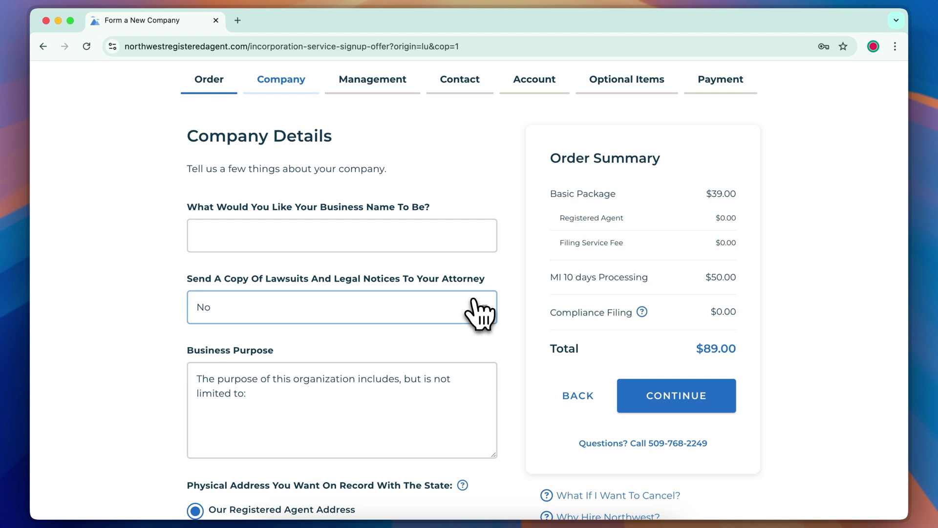
Enter "My Company XYZ" as the business name and add "Educational Content Creations" to the business purpose.
{"action": "left_click", "coordinate": [421, 244]}
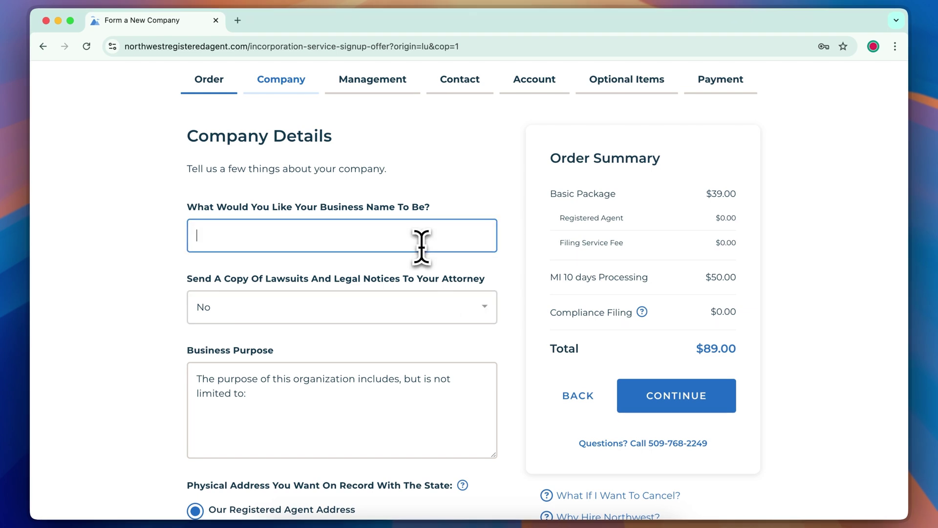
{"action": "type", "text": "My Company XYZ"}
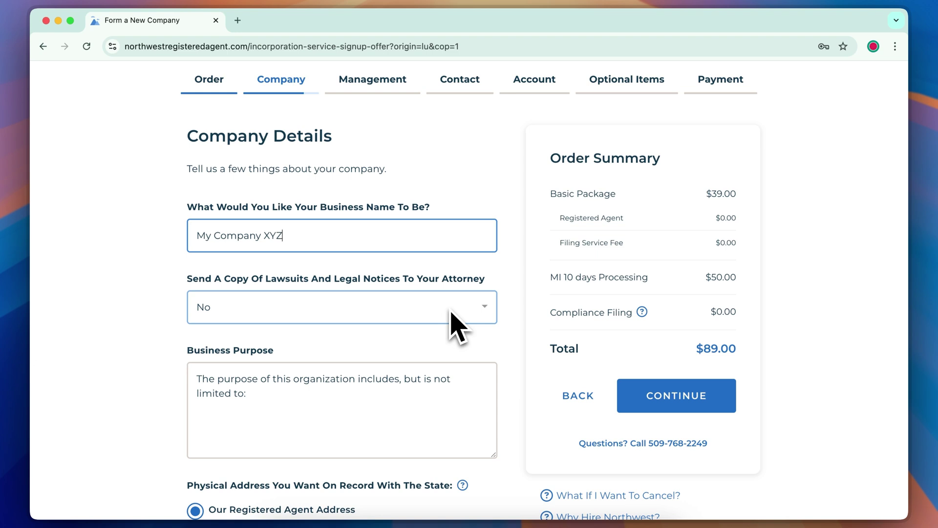
{"action": "scroll", "coordinate": [456, 327], "scroll_direction": "down", "scroll_amount": 5}
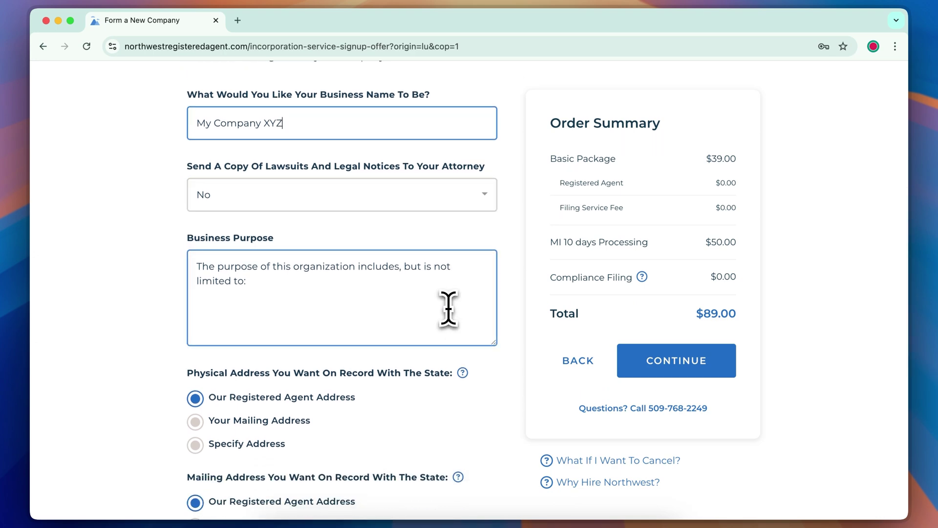
{"action": "left_click", "coordinate": [449, 308]}
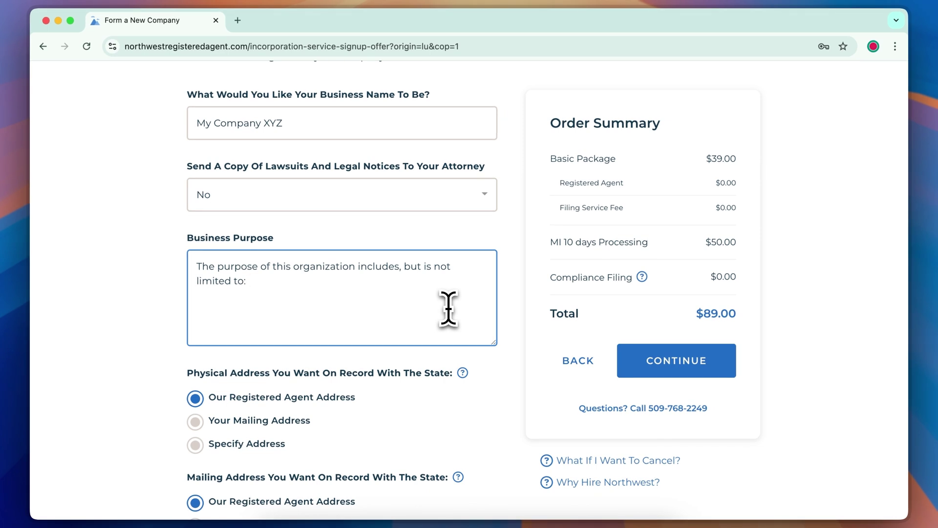
{"action": "type", "text": "Educational Content Creations"}
Keep Our Registered Agent Address for both the physical and mailing address on record, and continue to company management.
{"action": "scroll", "coordinate": [448, 308], "scroll_direction": "down", "scroll_amount": 3}
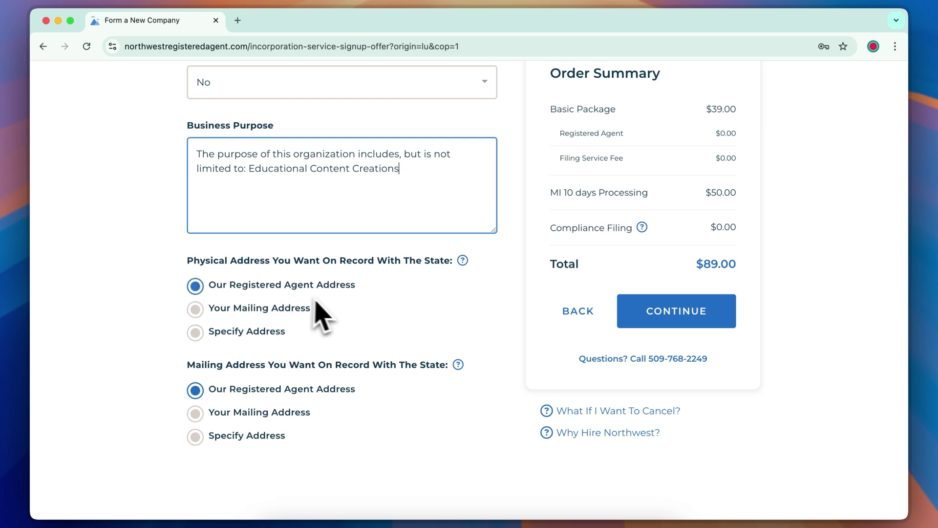
{"action": "scroll", "coordinate": [420, 415], "scroll_direction": "down", "scroll_amount": 2}
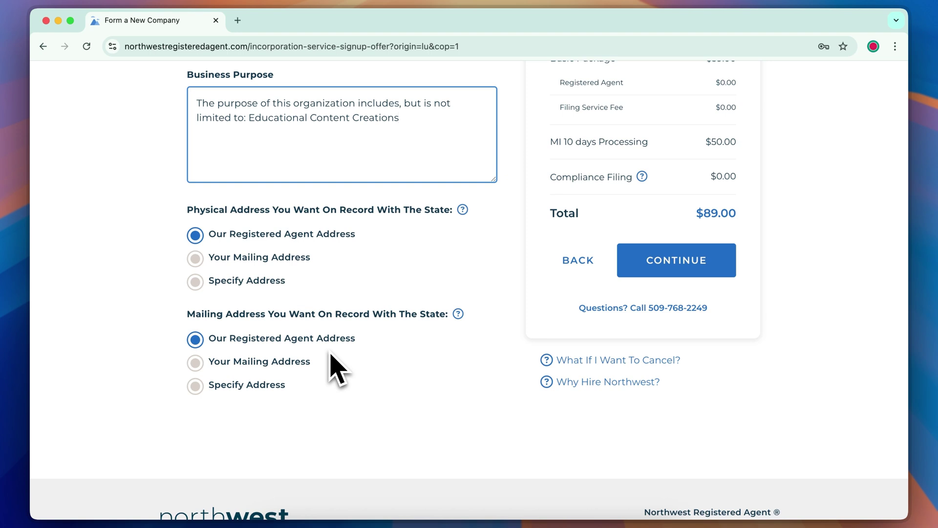
{"action": "scroll", "coordinate": [478, 387], "scroll_direction": "up", "scroll_amount": 4}
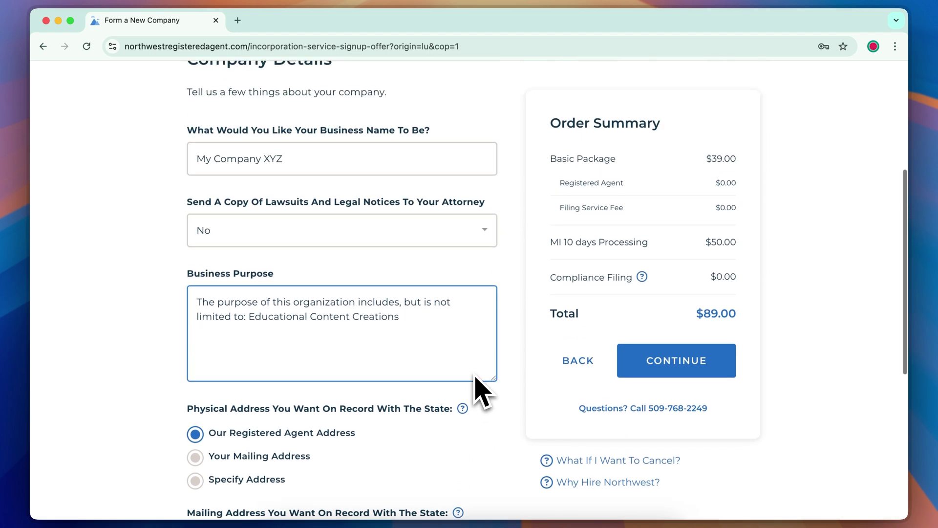
{"action": "left_click", "coordinate": [694, 372]}
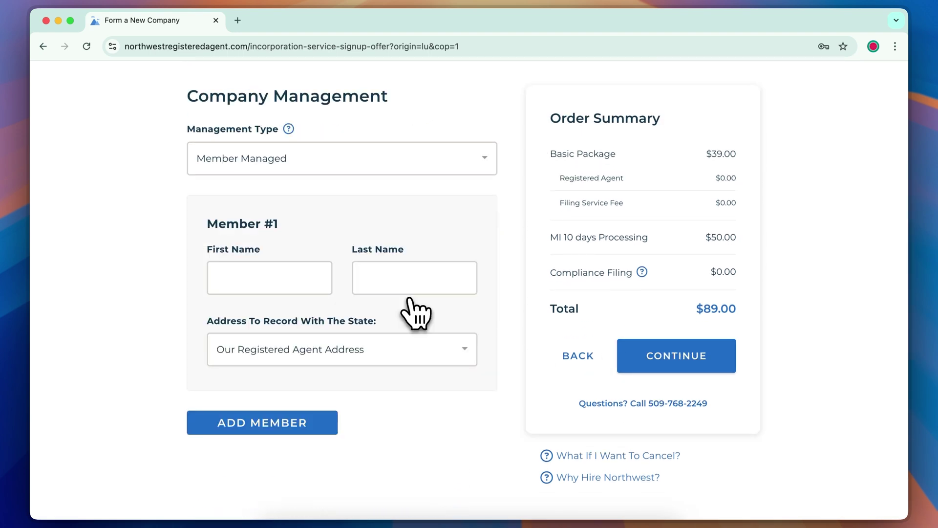
Read the explanation of the LLC management types and choose Member Managed.
{"action": "scroll", "coordinate": [416, 313], "scroll_direction": "up", "scroll_amount": 2}
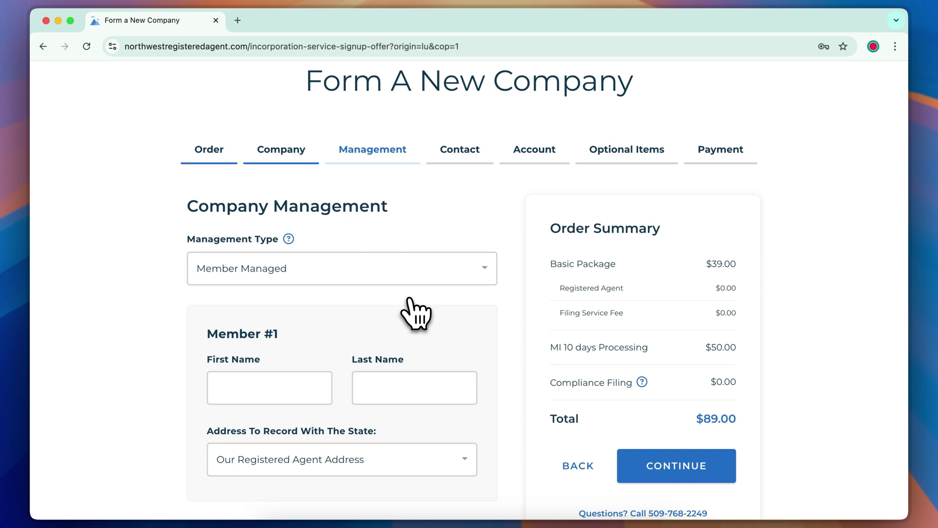
{"action": "left_click", "coordinate": [327, 267]}
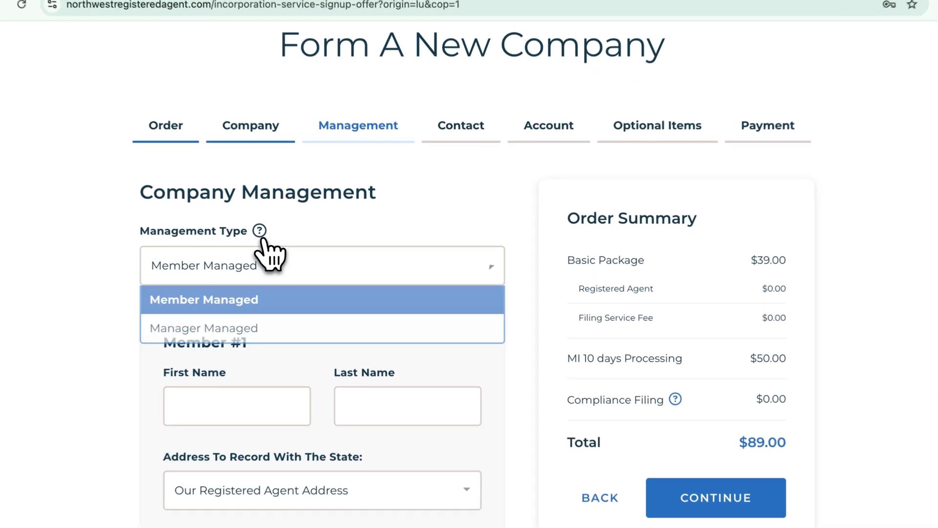
{"action": "left_click", "coordinate": [260, 232]}
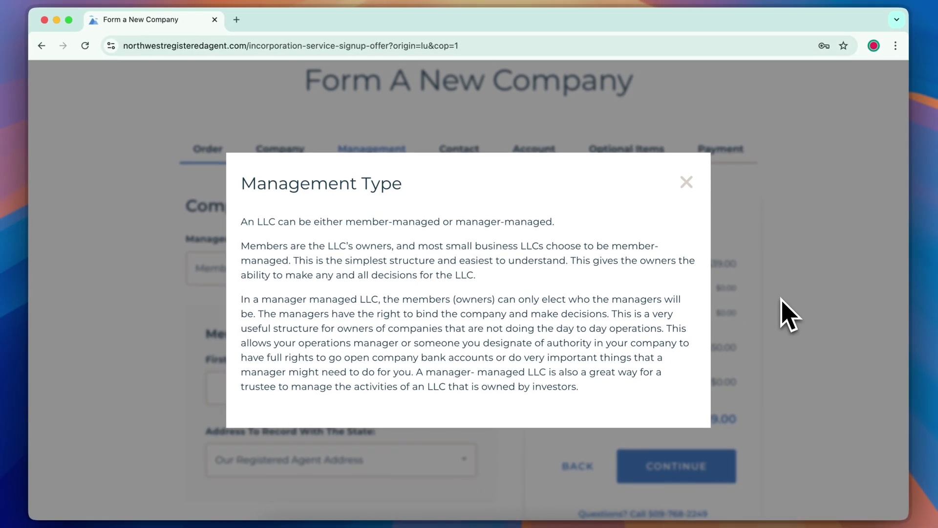
{"action": "left_click", "coordinate": [848, 322]}
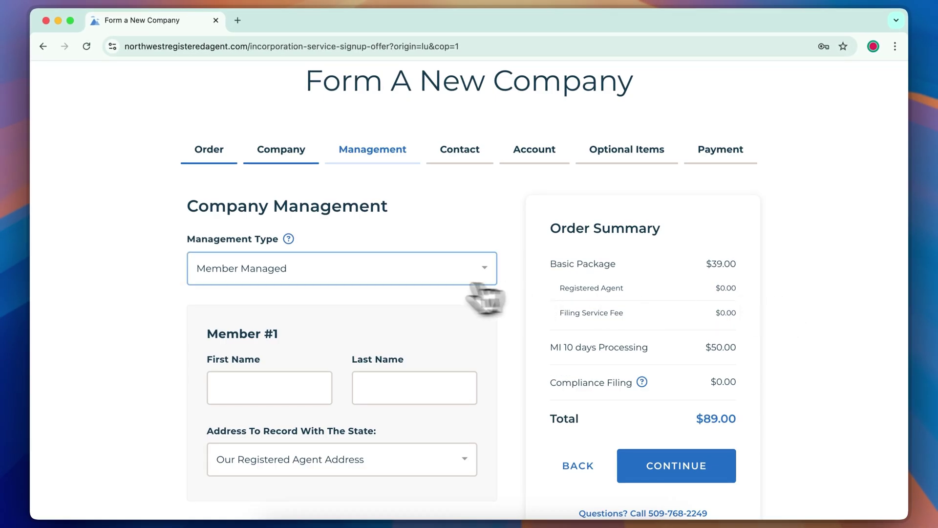
{"action": "left_click", "coordinate": [426, 282]}
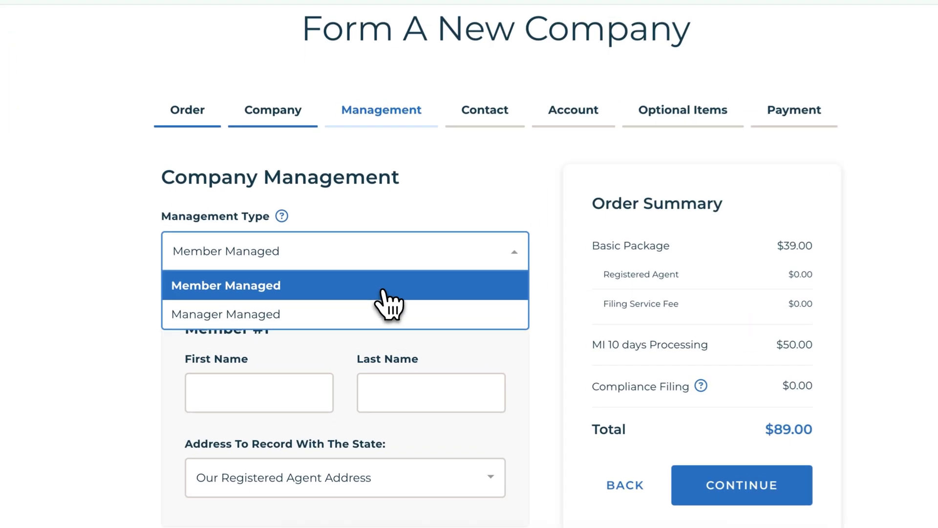
{"action": "left_click", "coordinate": [383, 289]}
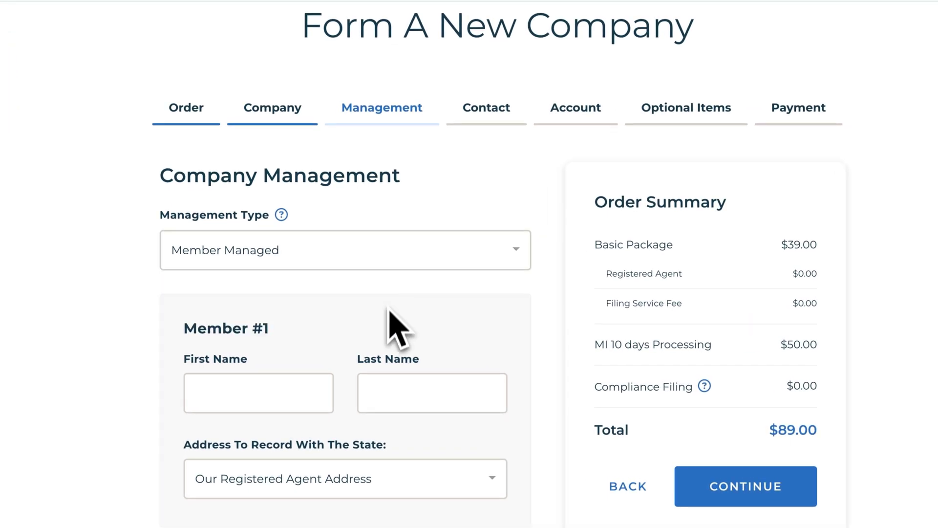
Enter Member #1's first and last name, keep Our Registered Agent Address as the address on record, and continue to contact details.
{"action": "scroll", "coordinate": [394, 324], "scroll_direction": "down", "scroll_amount": 3}
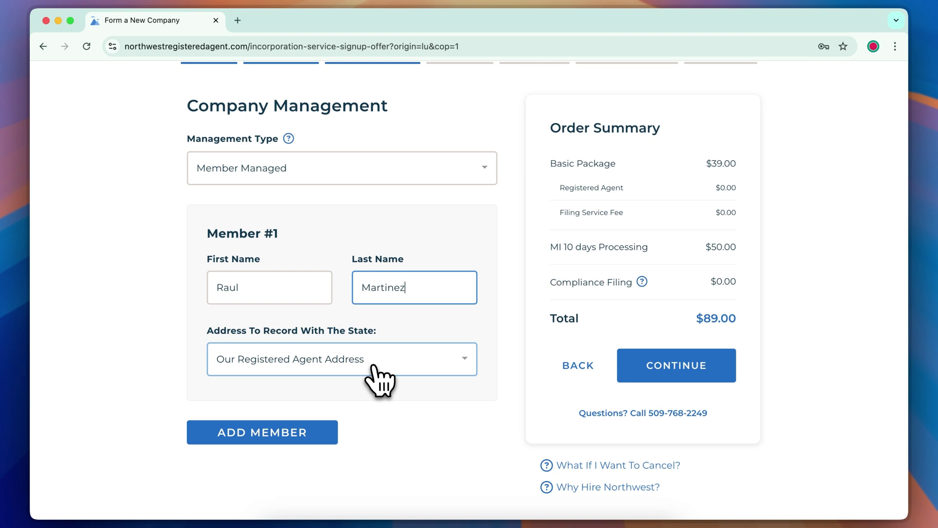
{"action": "left_click", "coordinate": [372, 365]}
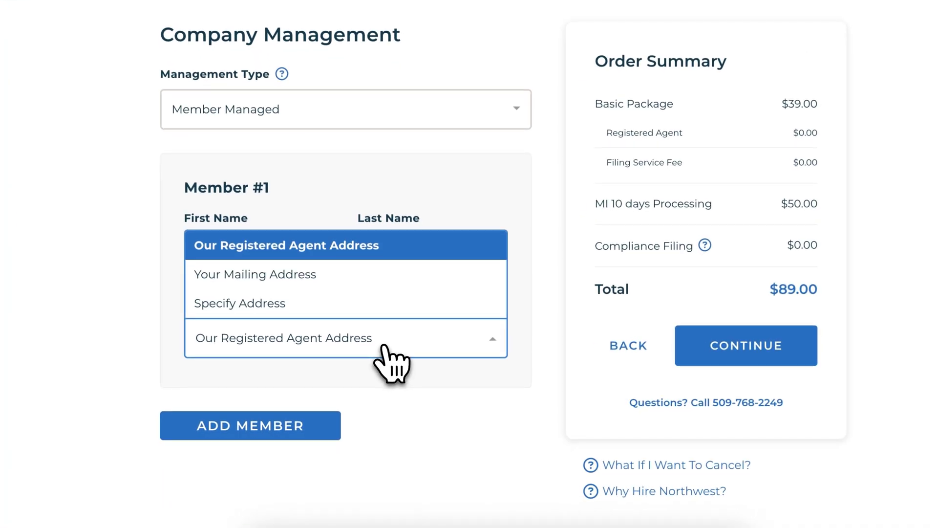
{"action": "left_click", "coordinate": [383, 345]}
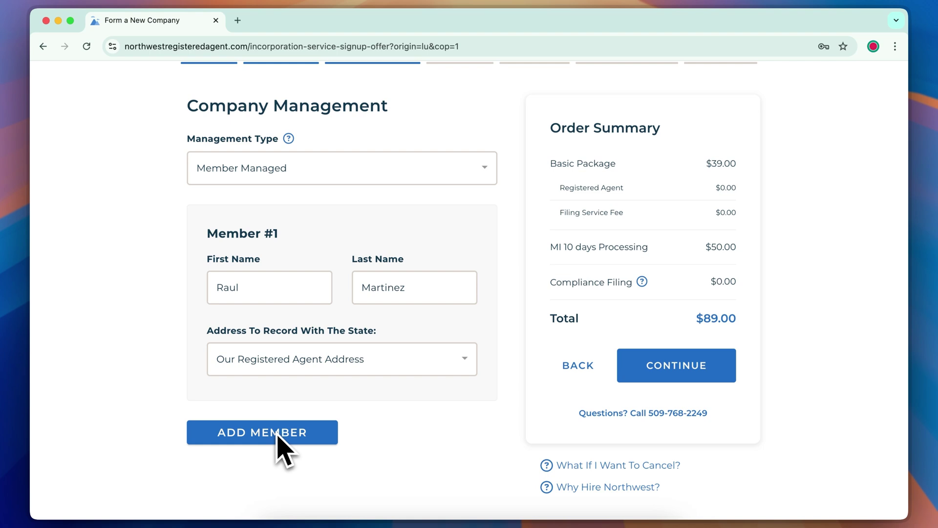
{"action": "scroll", "coordinate": [471, 291], "scroll_direction": "up", "scroll_amount": 2}
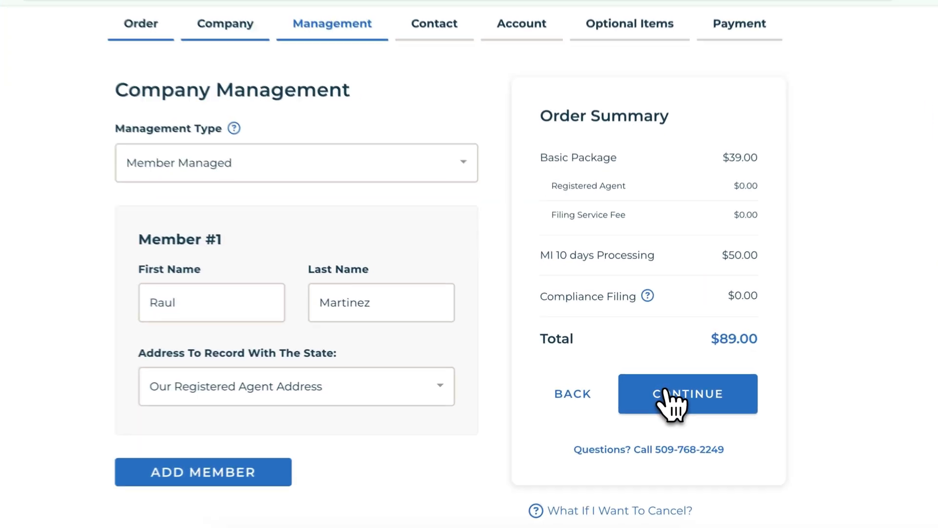
{"action": "left_click", "coordinate": [663, 391]}
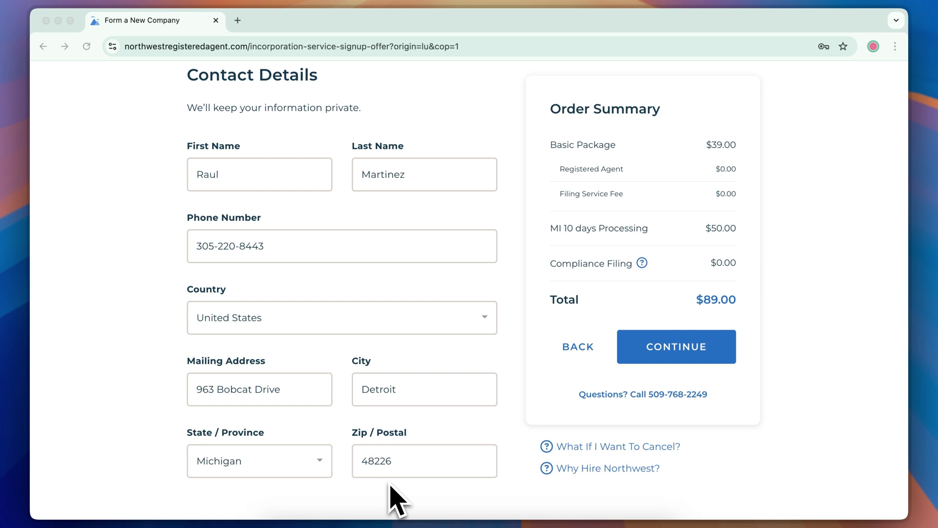
Submit the contact's name, phone number and mailing address, and set up the account with an e-mail address and a confirmed password.
{"action": "left_click", "coordinate": [661, 357]}
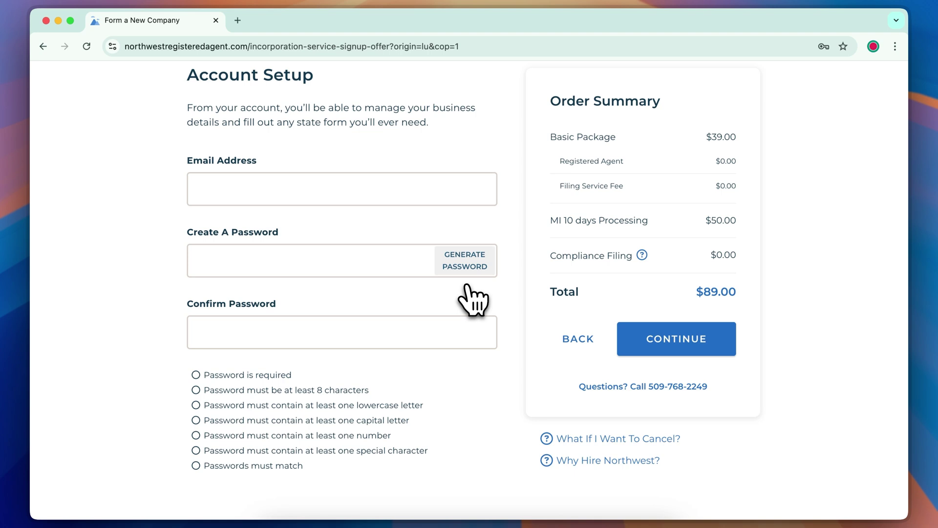
{"action": "left_click", "coordinate": [467, 270]}
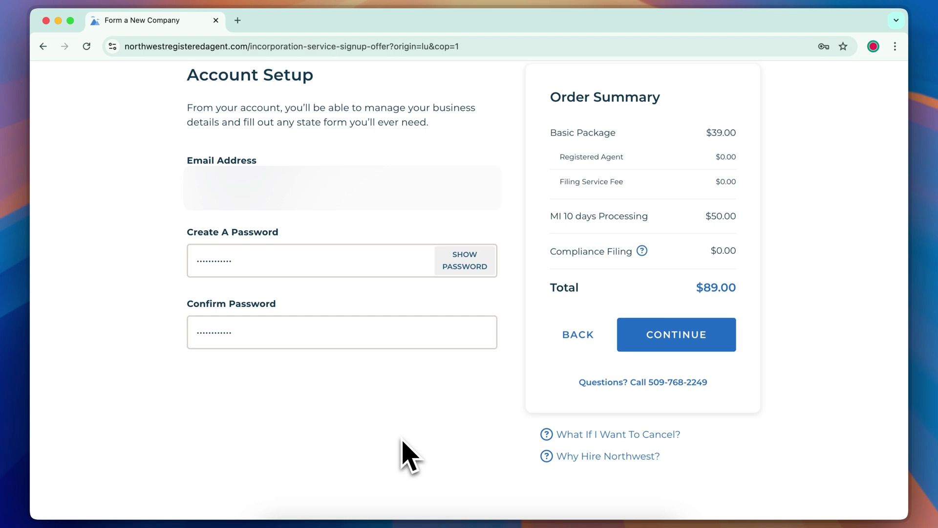
{"action": "left_click", "coordinate": [678, 335]}
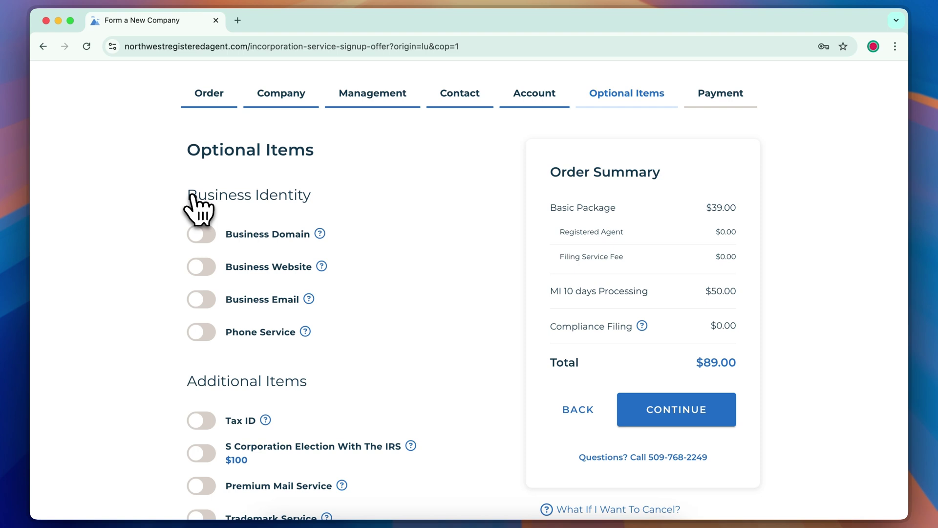
Read the descriptions of the Business Identity add-ons, including Business Domain, Business Website and Phone Service.
{"action": "left_click", "coordinate": [319, 234]}
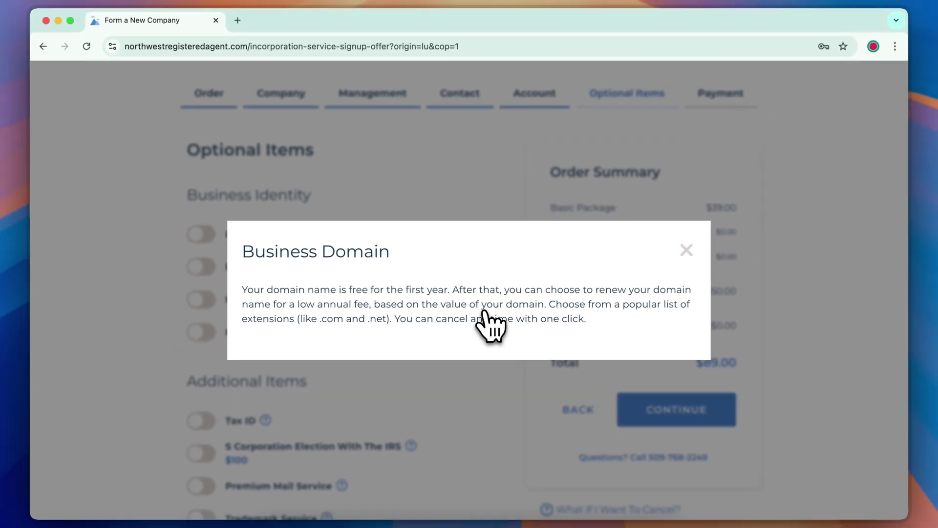
{"action": "left_click", "coordinate": [227, 277]}
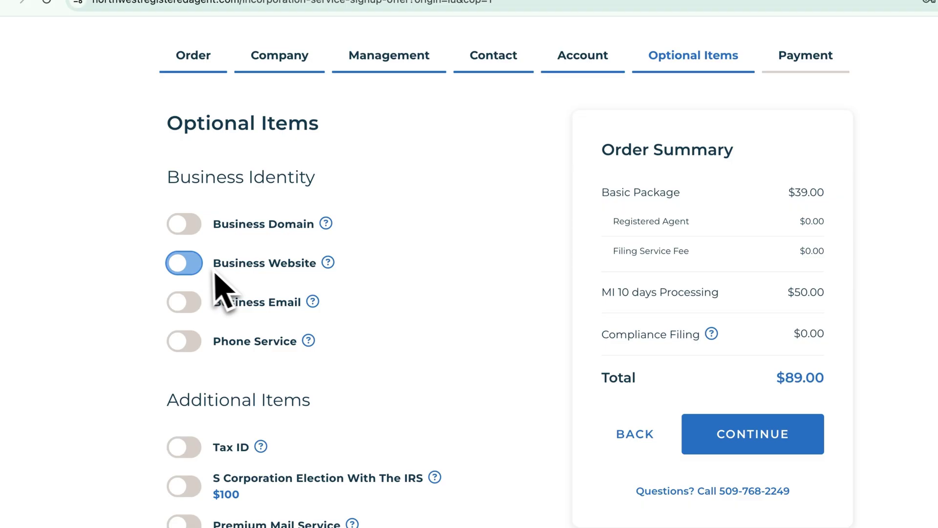
{"action": "left_click", "coordinate": [329, 264]}
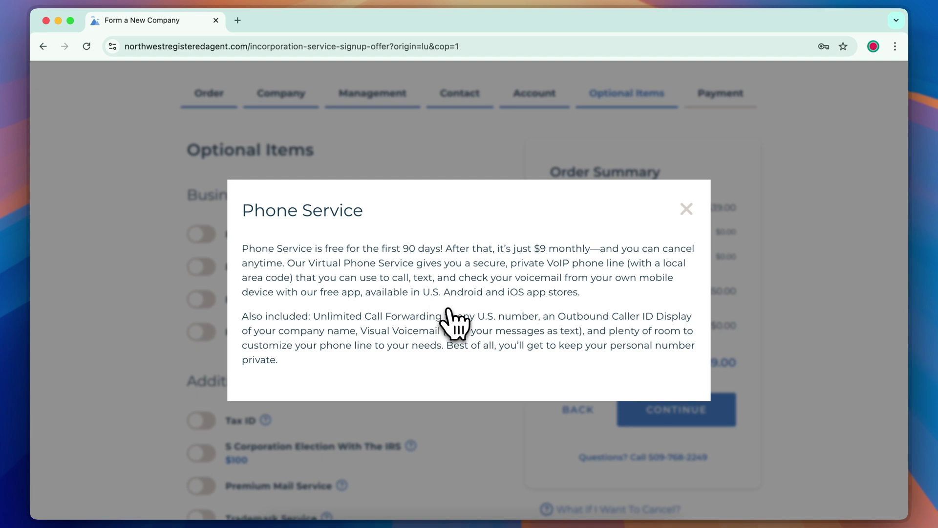
{"action": "key", "text": "Escape"}
Read the Tax ID description and add the Tax ID service with the $50 Have Social Security Number option.
{"action": "scroll", "coordinate": [505, 364], "scroll_direction": "down", "scroll_amount": 3}
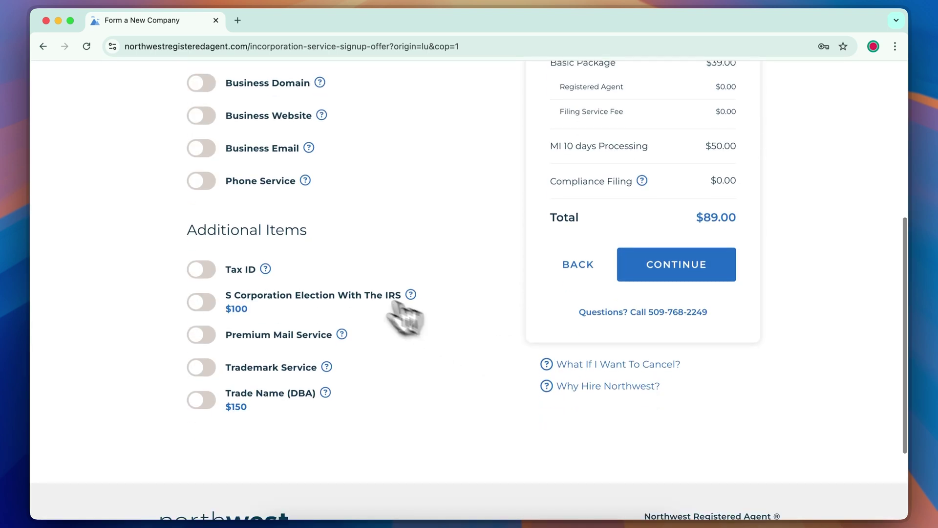
{"action": "left_click", "coordinate": [265, 269]}
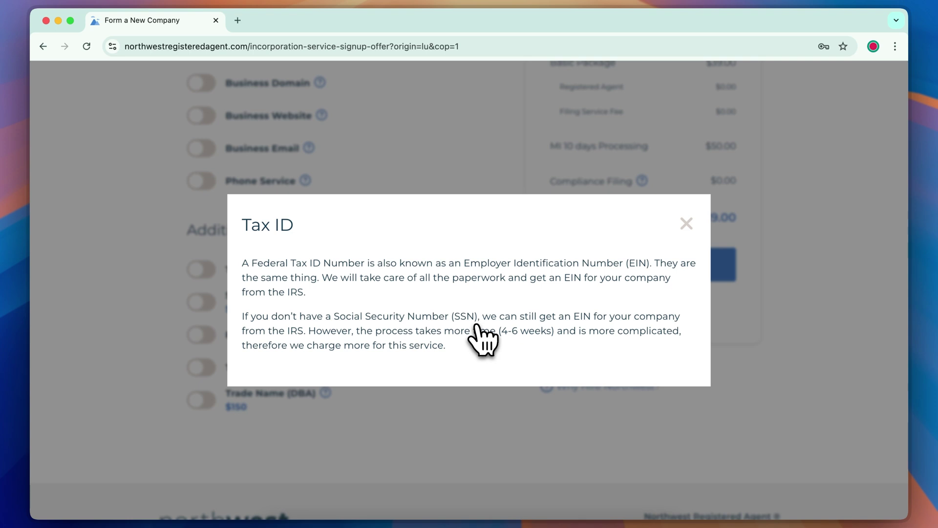
{"action": "left_click", "coordinate": [687, 224]}
{"action": "left_click", "coordinate": [204, 269]}
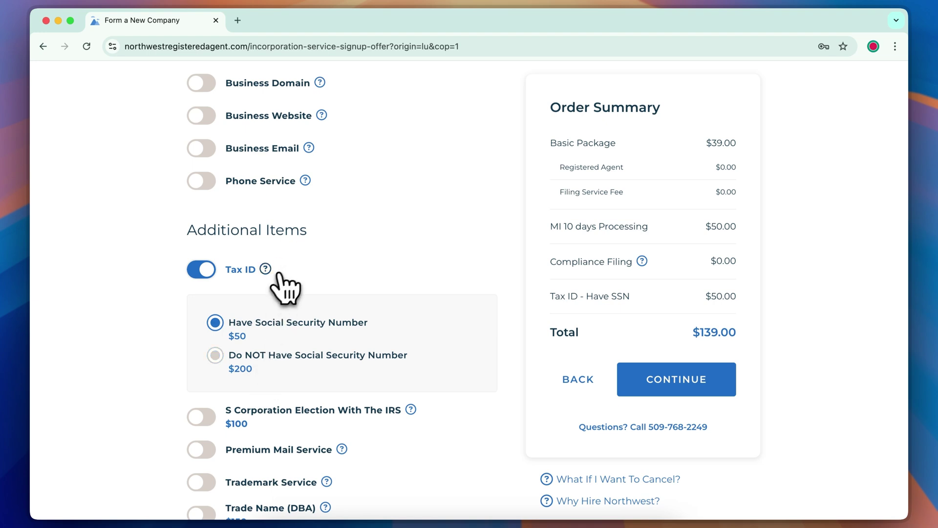
Read the description of the S Corporation Election With The IRS add-on and close it.
{"action": "scroll", "coordinate": [274, 303], "scroll_direction": "down", "scroll_amount": 3}
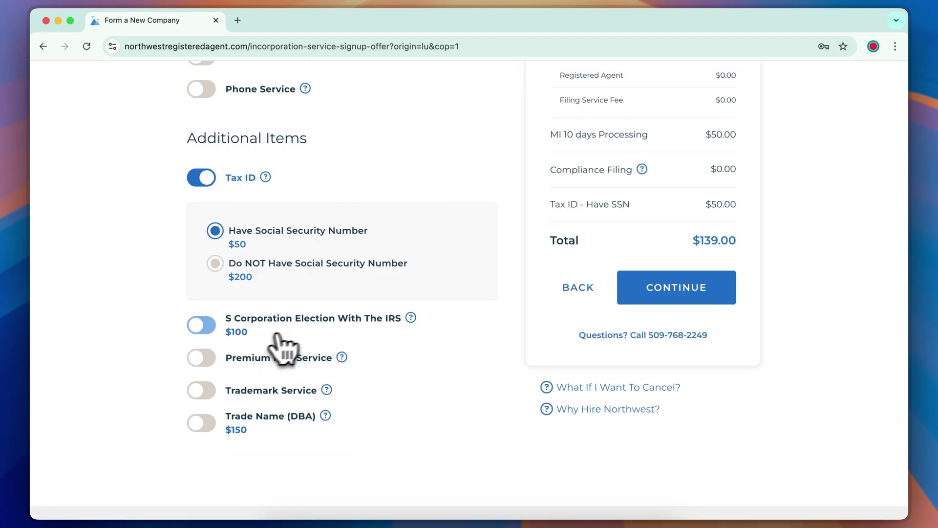
{"action": "left_click", "coordinate": [410, 318]}
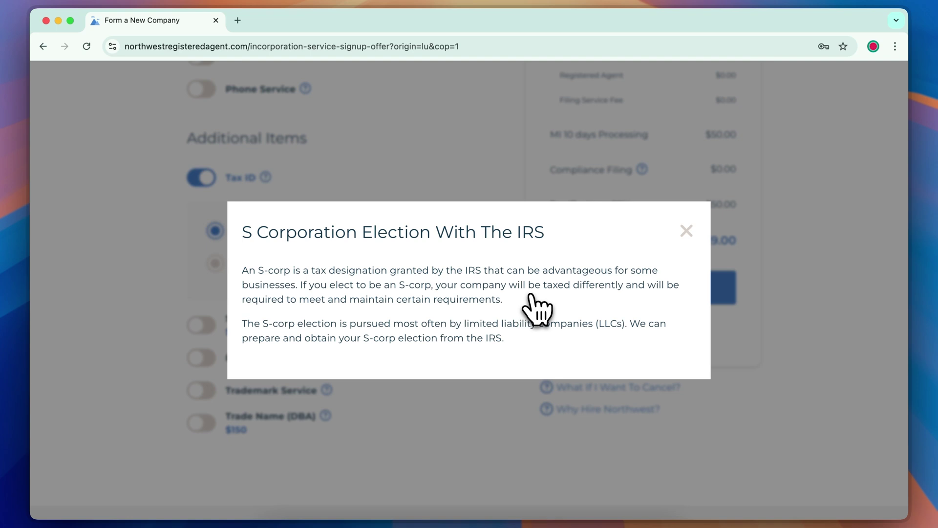
{"action": "key", "text": "Escape"}
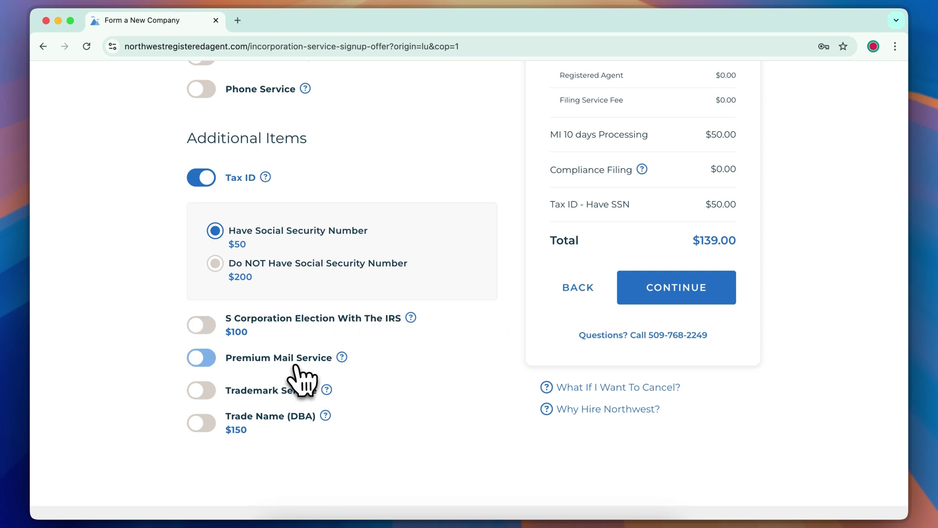
Read the description of Premium Mail Service and turn on that add-on.
{"action": "left_click", "coordinate": [341, 357]}
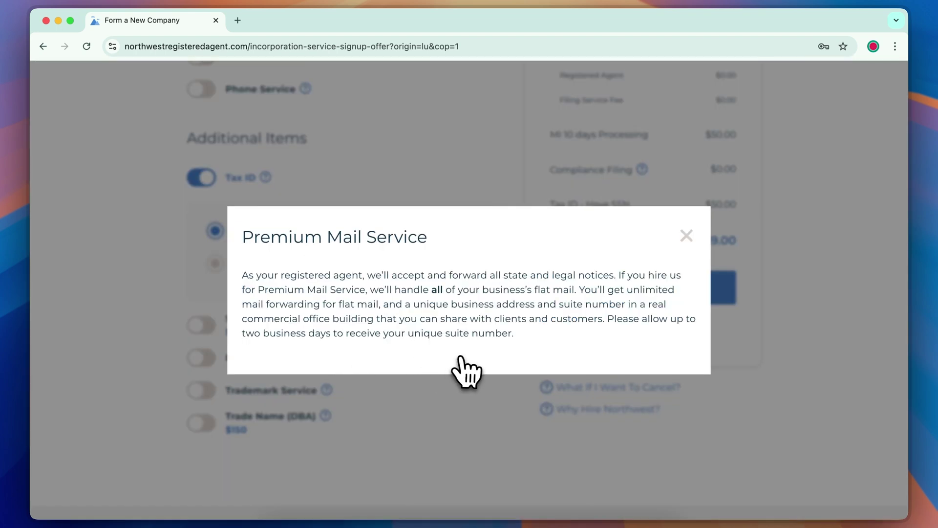
{"action": "key", "text": "Escape"}
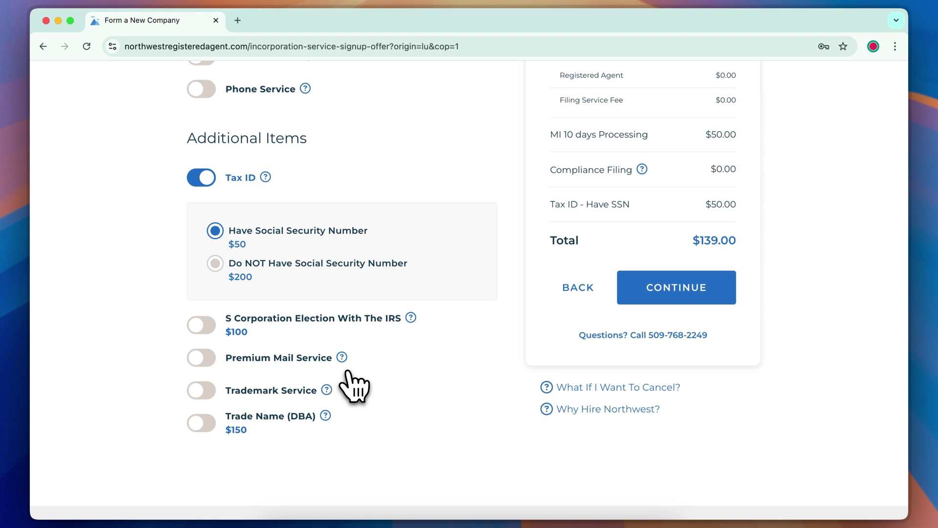
{"action": "left_click", "coordinate": [348, 371]}
Look through the Premium Mail Service options for service type, virtual address state and delivery method.
{"action": "scroll", "coordinate": [293, 317], "scroll_direction": "down", "scroll_amount": 4}
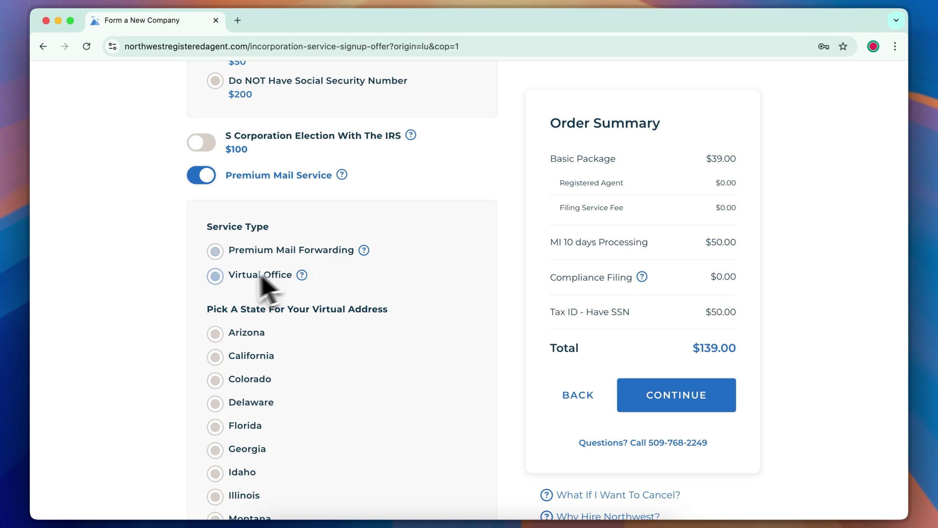
{"action": "scroll", "coordinate": [312, 294], "scroll_direction": "down", "scroll_amount": 1}
{"action": "scroll", "coordinate": [313, 299], "scroll_direction": "down", "scroll_amount": 2}
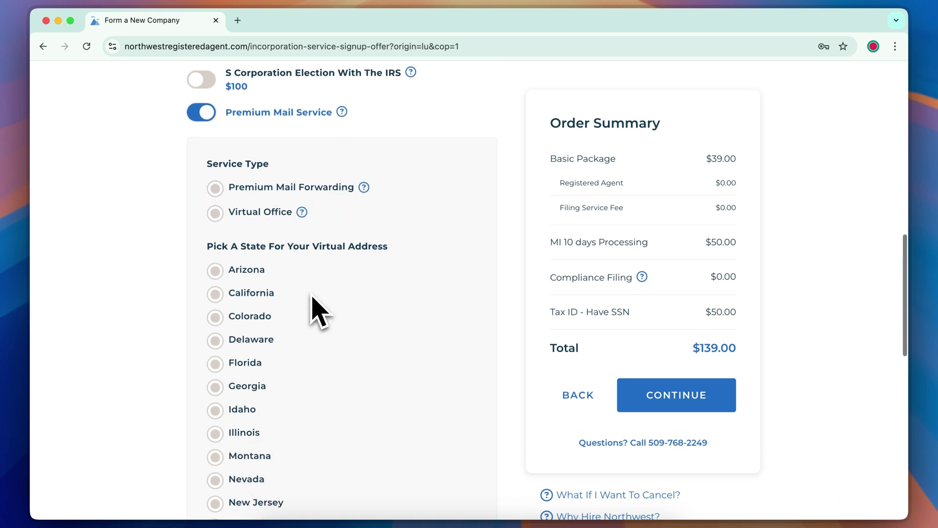
{"action": "scroll", "coordinate": [313, 298], "scroll_direction": "down", "scroll_amount": 3}
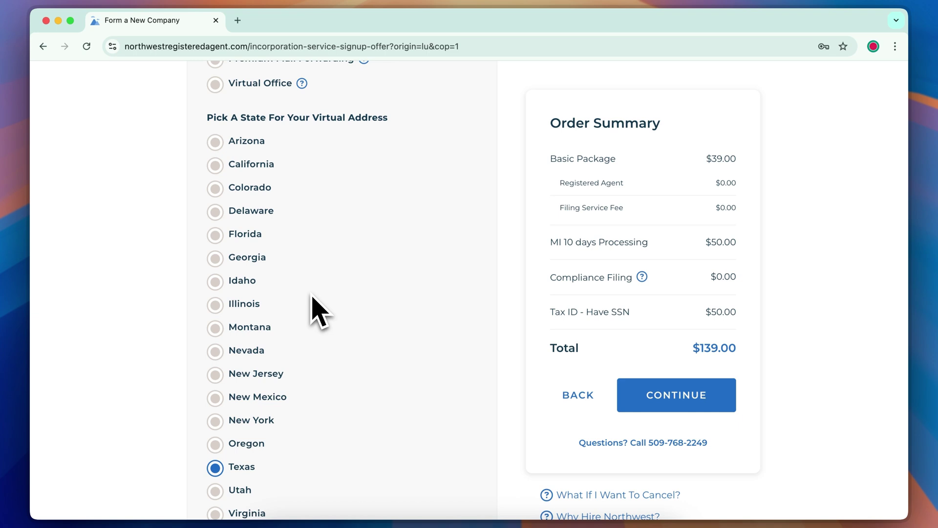
{"action": "scroll", "coordinate": [312, 298], "scroll_direction": "down", "scroll_amount": 3}
{"action": "scroll", "coordinate": [313, 298], "scroll_direction": "down", "scroll_amount": 3}
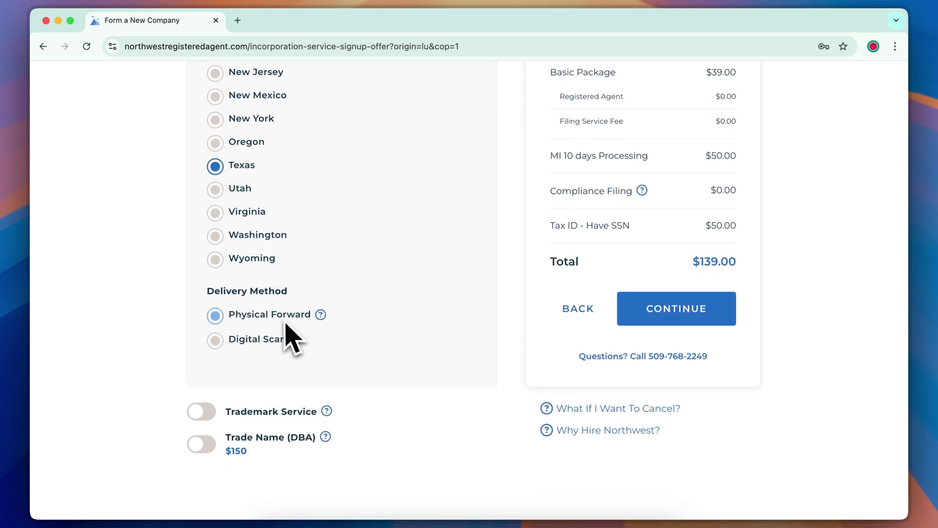
{"action": "scroll", "coordinate": [322, 366], "scroll_direction": "down", "scroll_amount": 1}
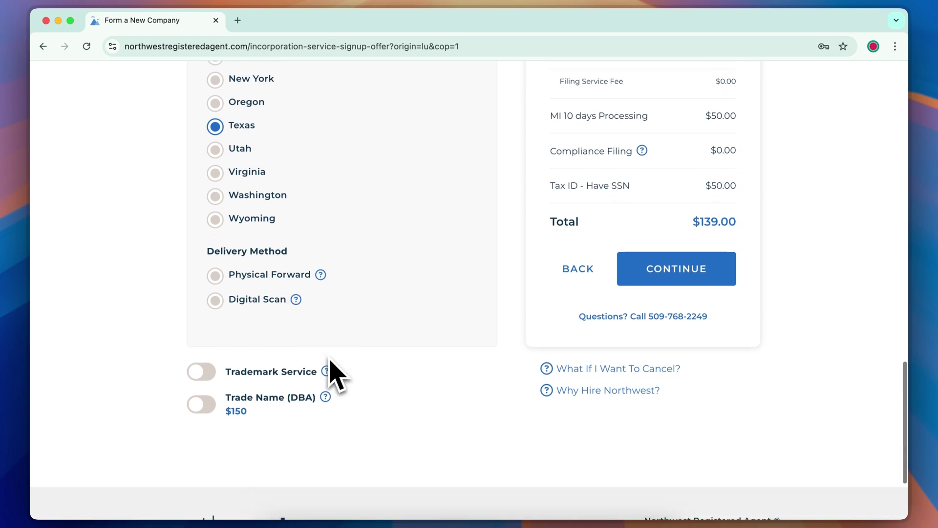
Read the descriptions of the Trademark Service and Trade Name (DBA) add-ons and close them.
{"action": "left_click", "coordinate": [326, 358]}
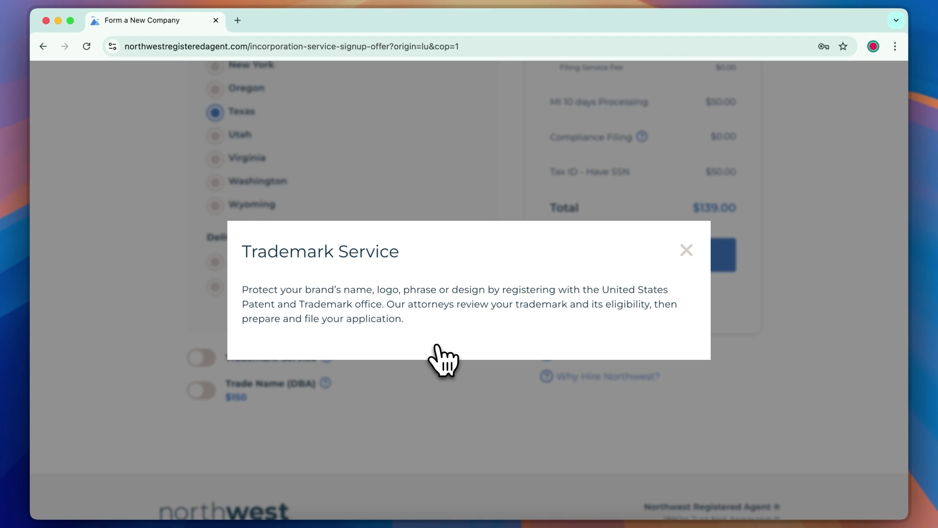
{"action": "left_click", "coordinate": [688, 250]}
{"action": "scroll", "coordinate": [335, 377], "scroll_direction": "down", "scroll_amount": 2}
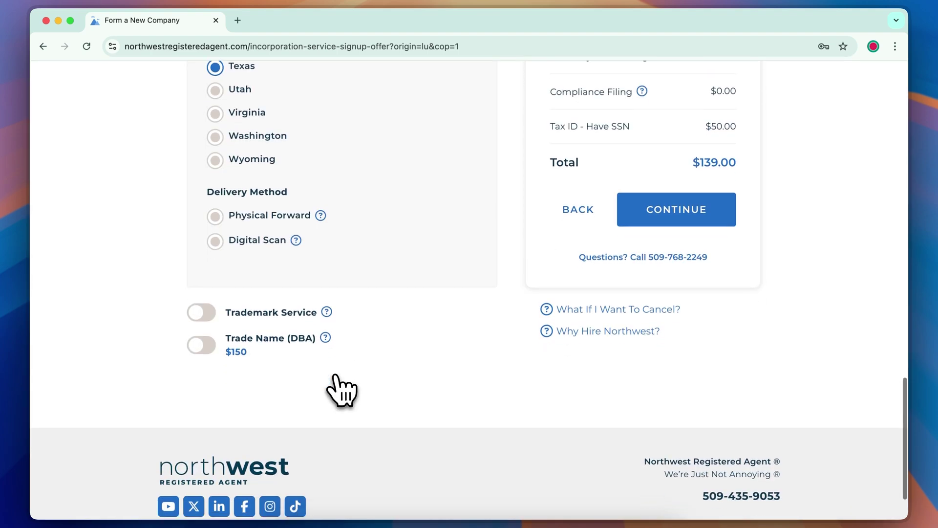
{"action": "left_click", "coordinate": [325, 340]}
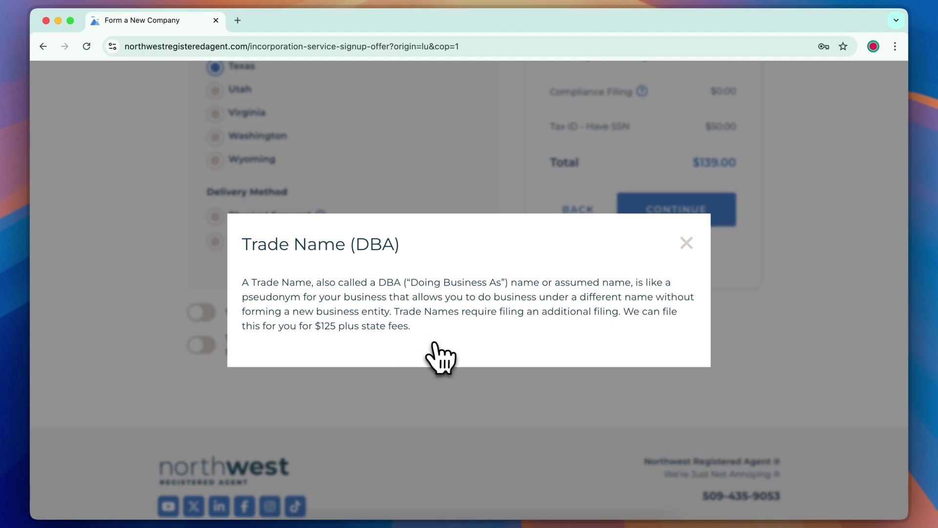
{"action": "left_click", "coordinate": [687, 244]}
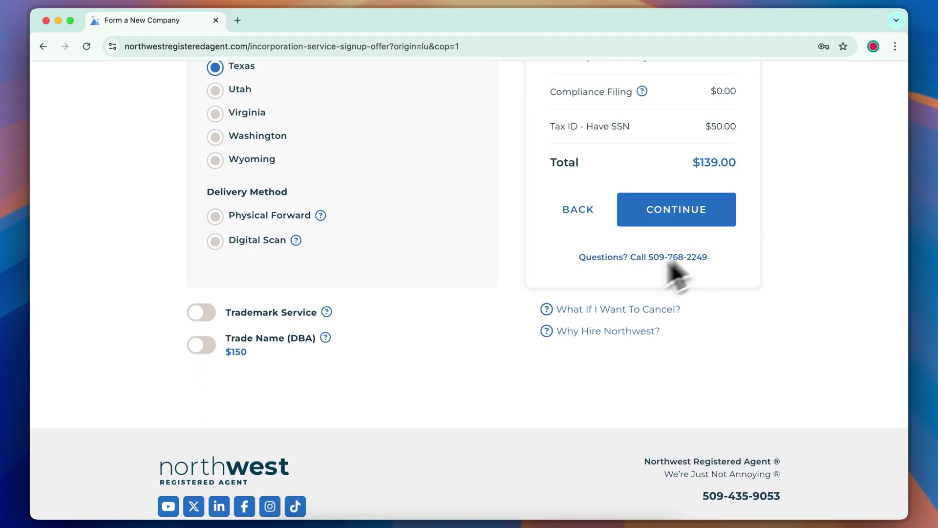
Review the Optional Items selections from the beginning together with the order summary.
{"action": "scroll", "coordinate": [485, 353], "scroll_direction": "up", "scroll_amount": 3}
{"action": "scroll", "coordinate": [485, 353], "scroll_direction": "up", "scroll_amount": 10}
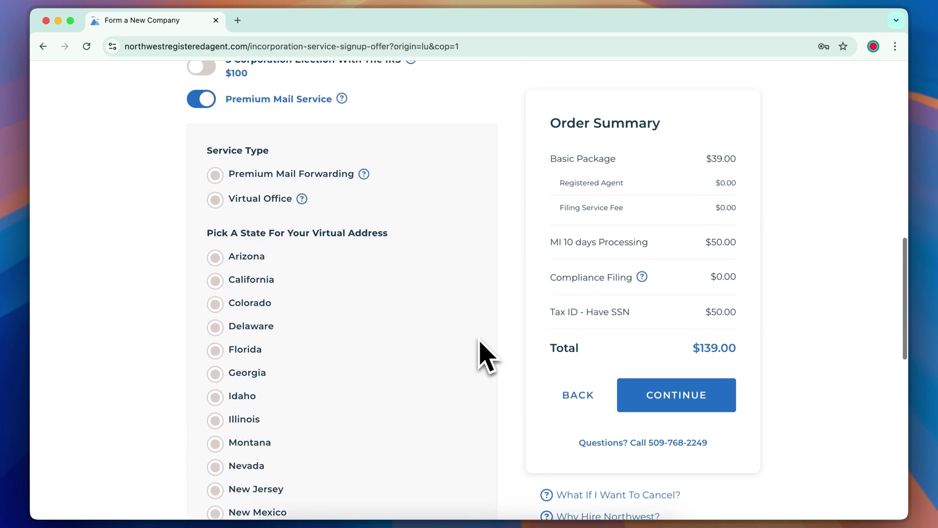
{"action": "scroll", "coordinate": [480, 343], "scroll_direction": "up", "scroll_amount": 4}
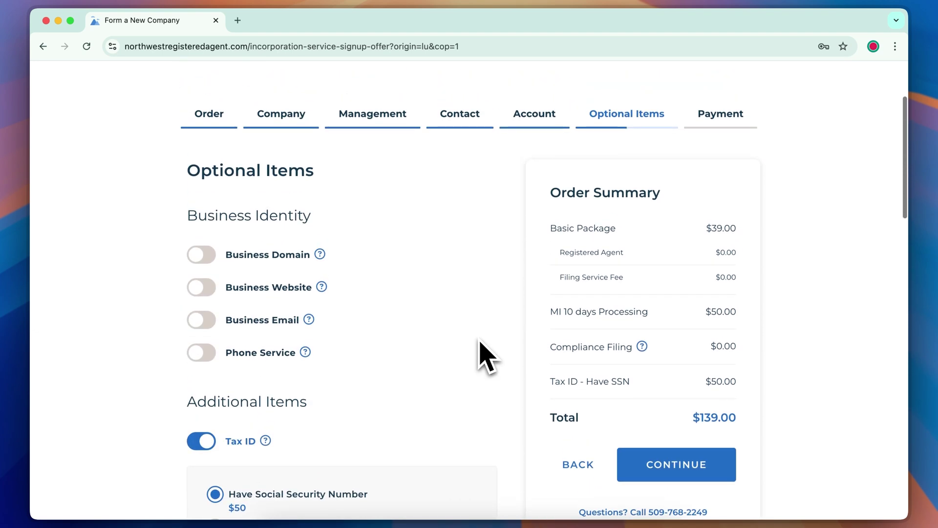
{"action": "scroll", "coordinate": [481, 343], "scroll_direction": "down", "scroll_amount": 2}
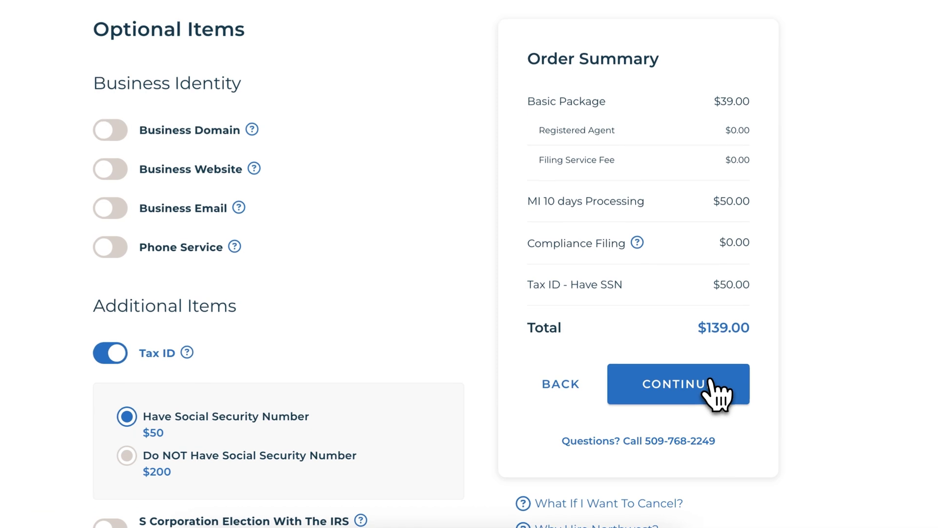